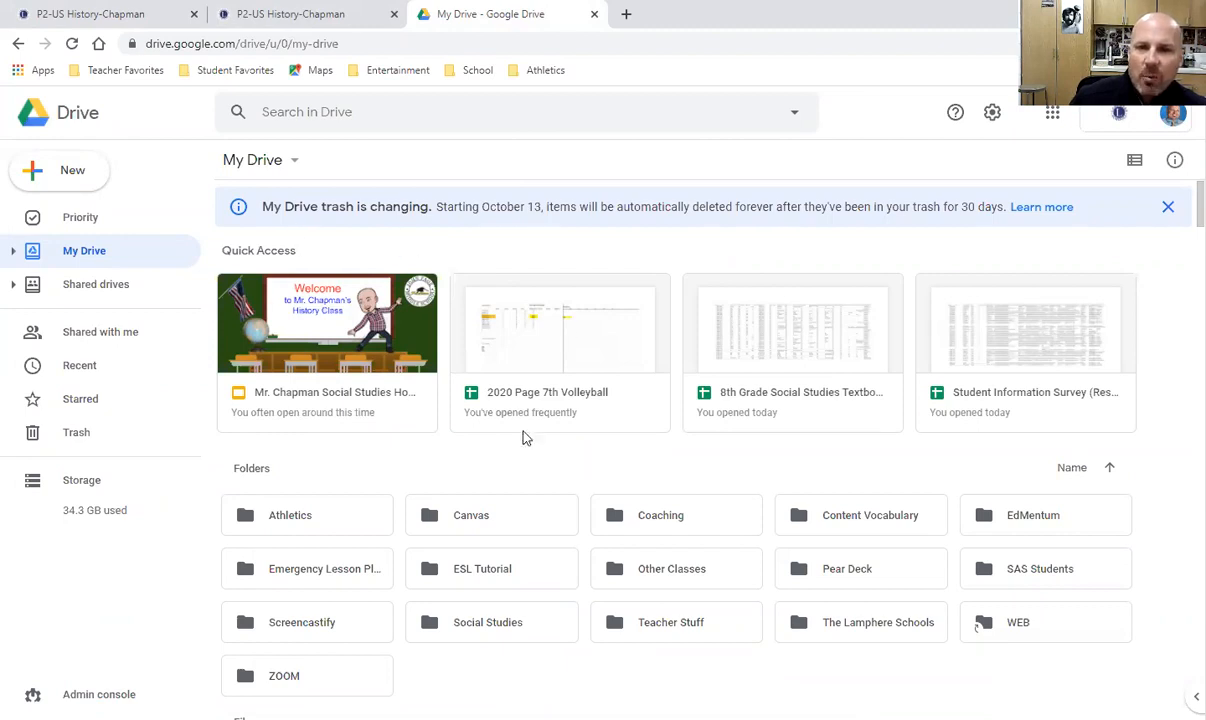
# - Create a folder in My Drive named with the teacher's surname followed by "2nd Hour Social Studies"
pyautogui.scroll(-1, 535, 430)
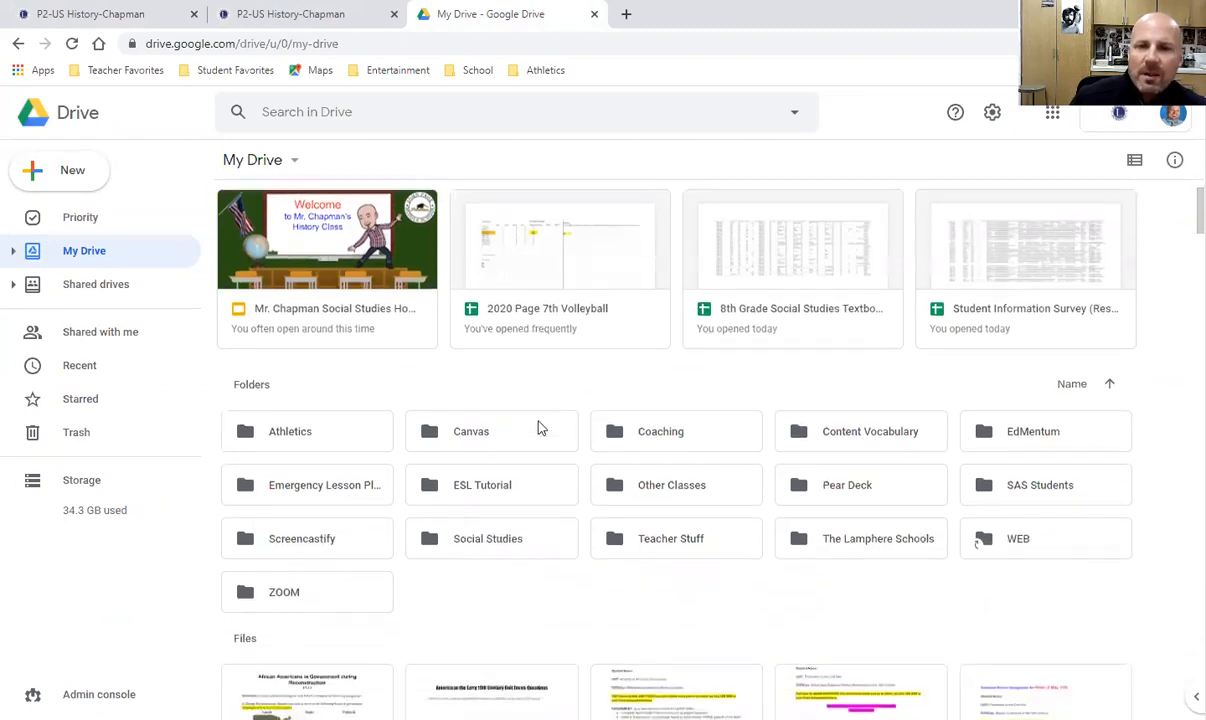
pyautogui.rightClick(472, 587)
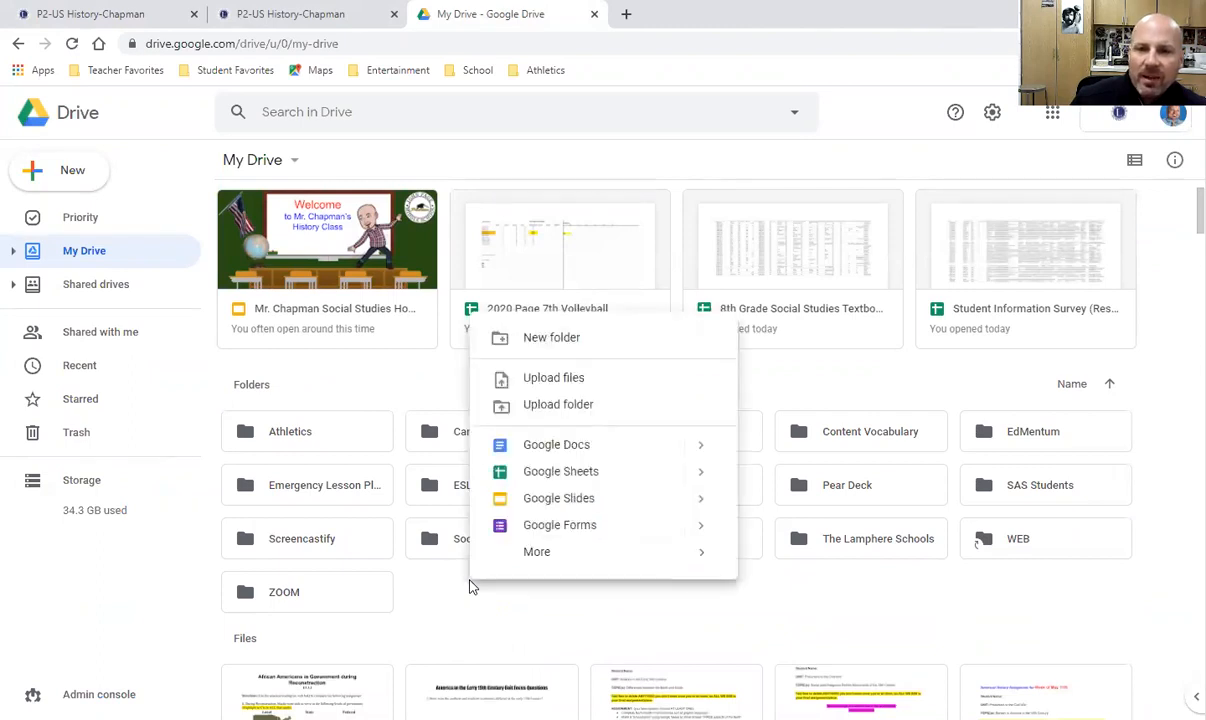
pyautogui.click(545, 340)
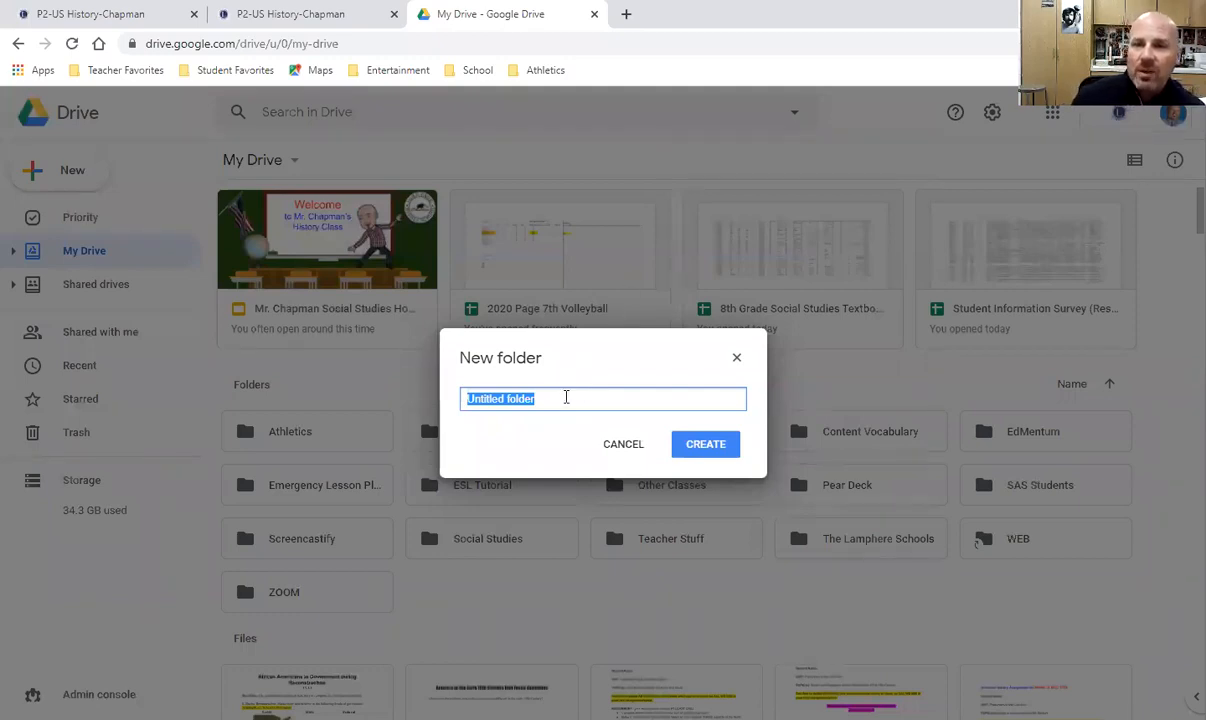
pyautogui.click(559, 402)
pyautogui.moveTo(559, 402); pyautogui.dragTo(460, 404)
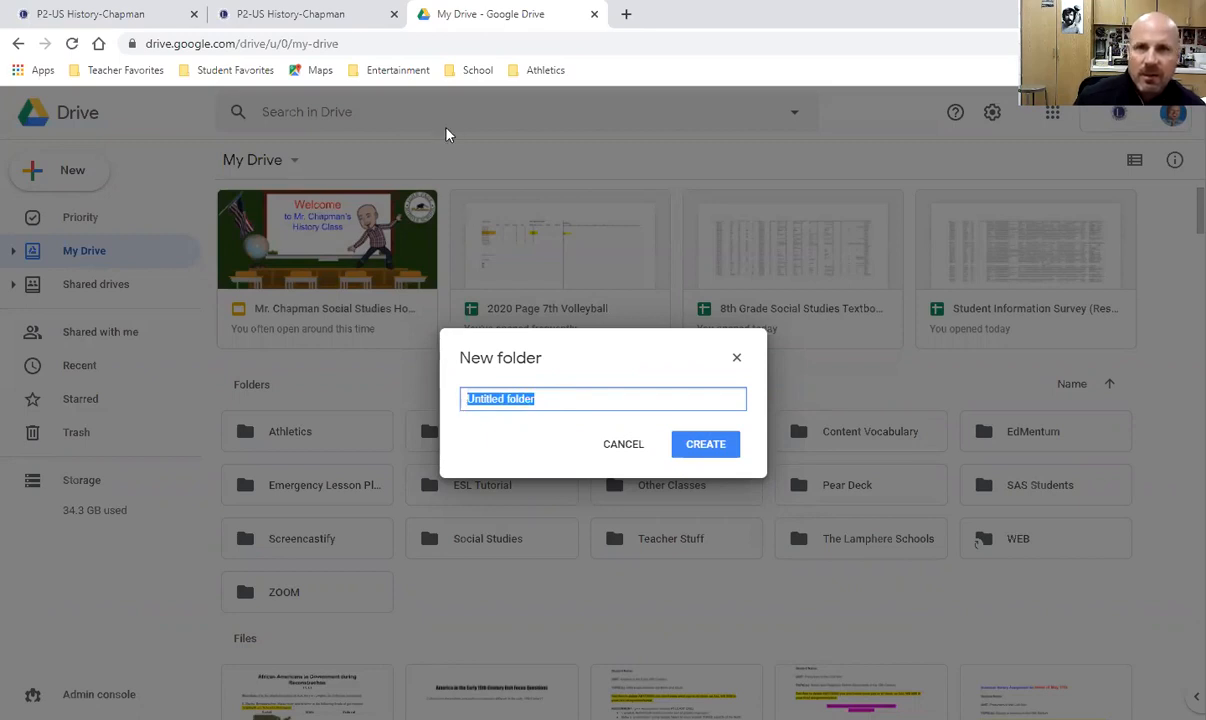
pyautogui.tripleClick(554, 398)
pyautogui.write('Chapman Social Studies')
pyautogui.hotkey('ctrl', 'Left')
pyautogui.hotkey('ctrl', 'Left')
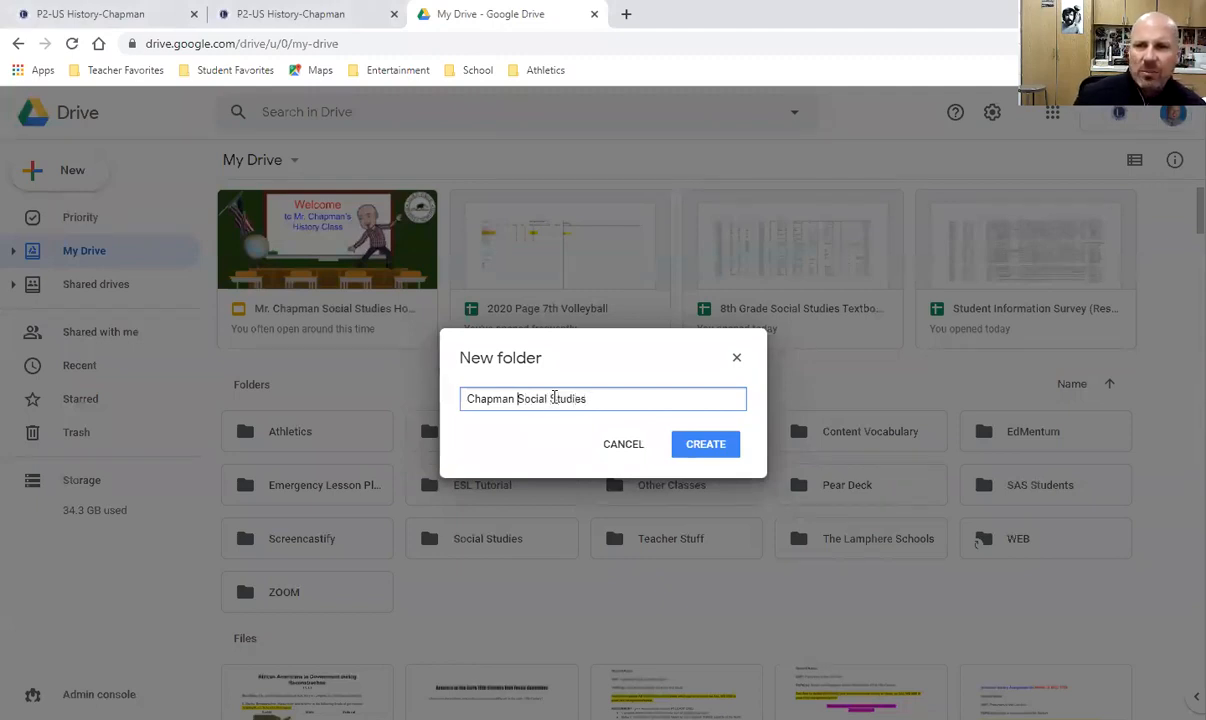
pyautogui.write('2nd Hour')
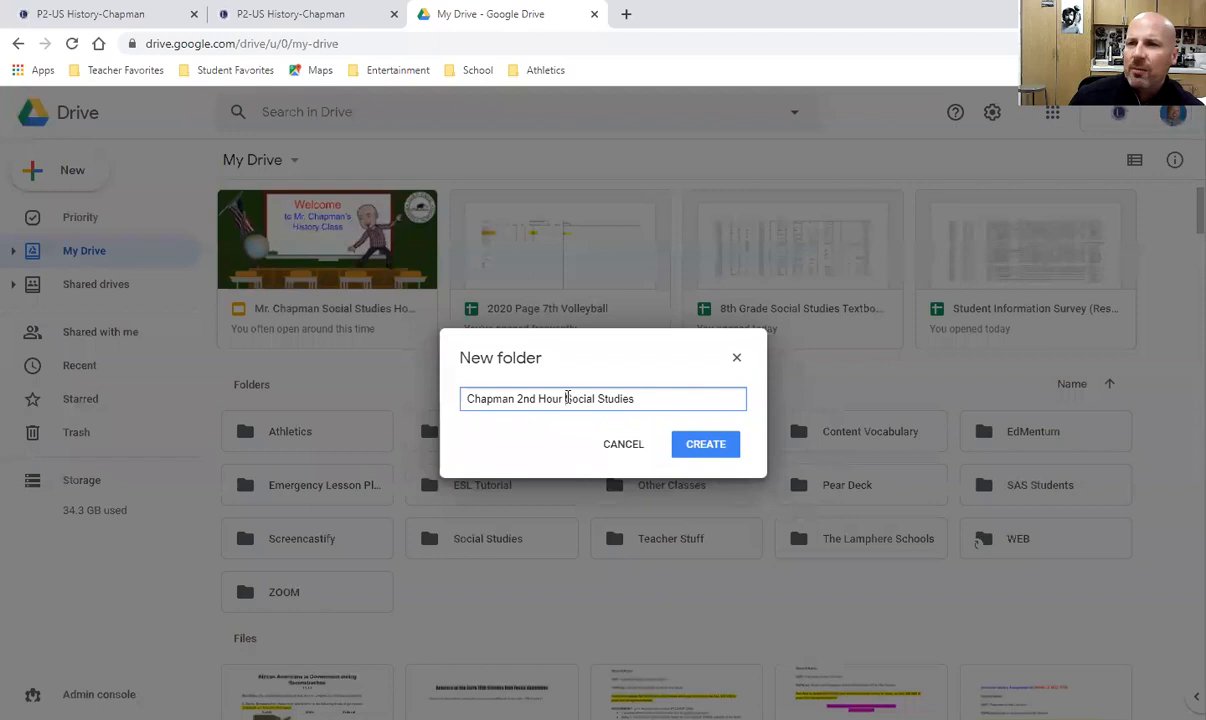
pyautogui.click(568, 397)
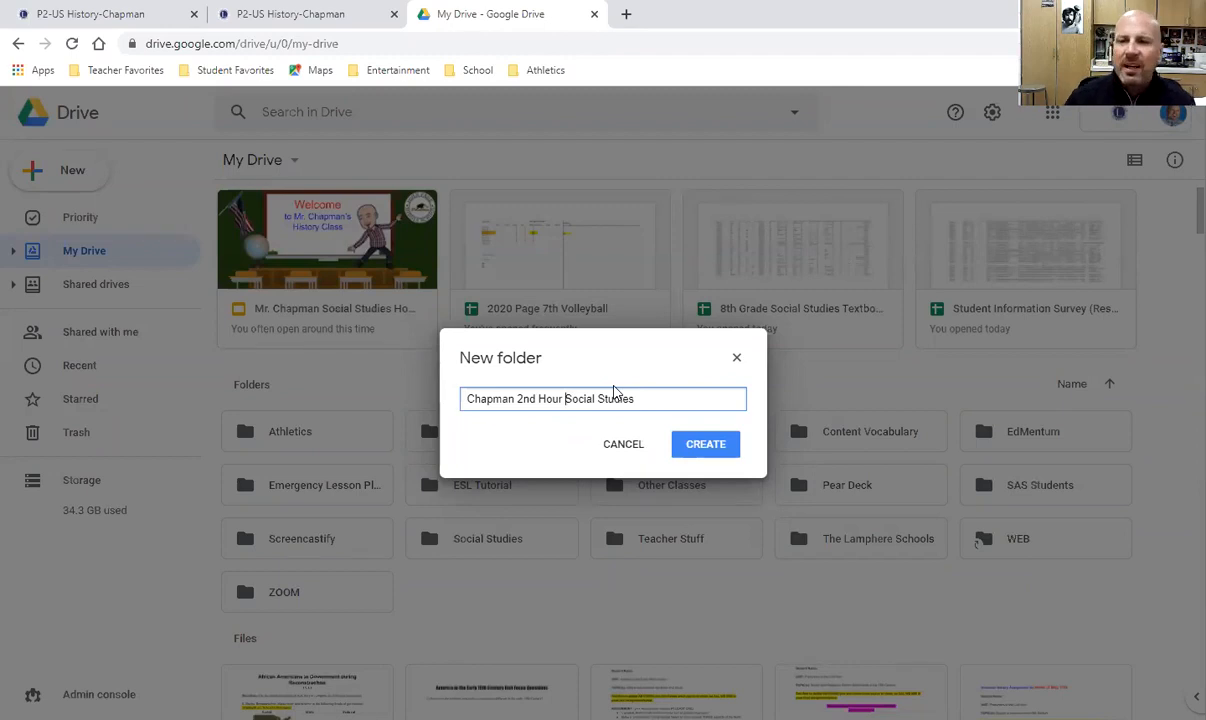
pyautogui.click(705, 446)
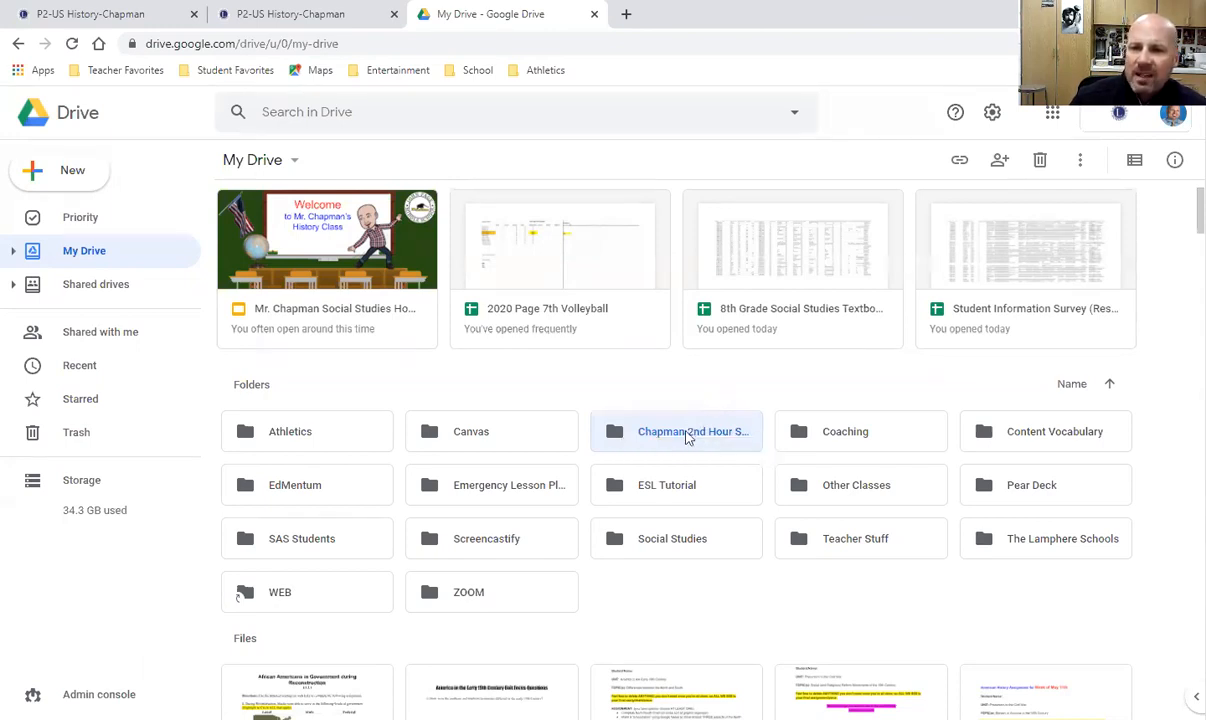
# - Open the new 2nd Hour Social Studies folder and create a subfolder named "UNIT 2- Gaining Independence" inside it
pyautogui.doubleClick(686, 437)
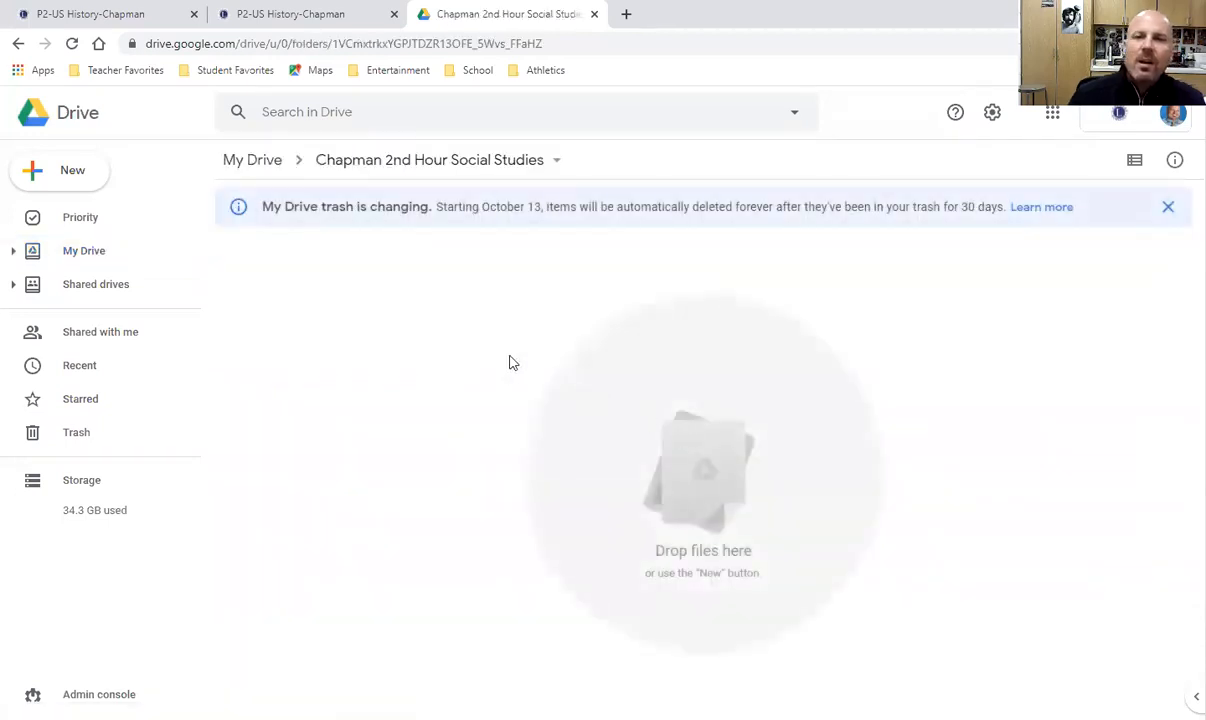
pyautogui.rightClick(453, 297)
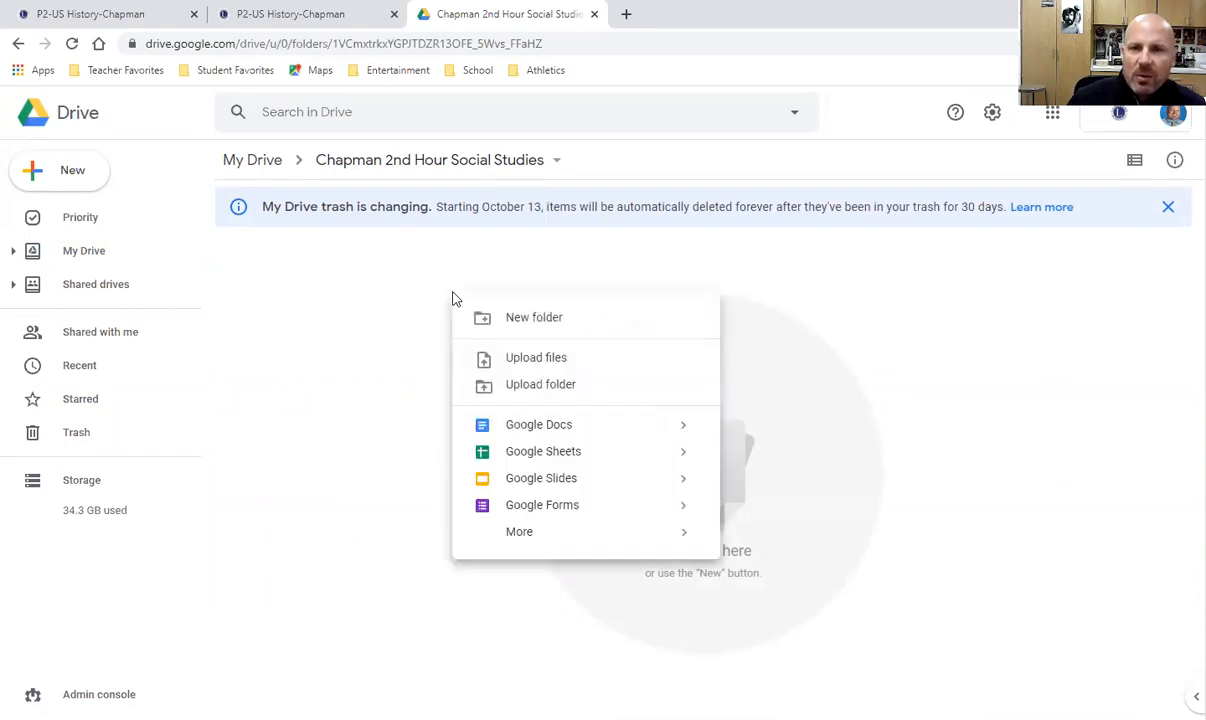
pyautogui.click(524, 319)
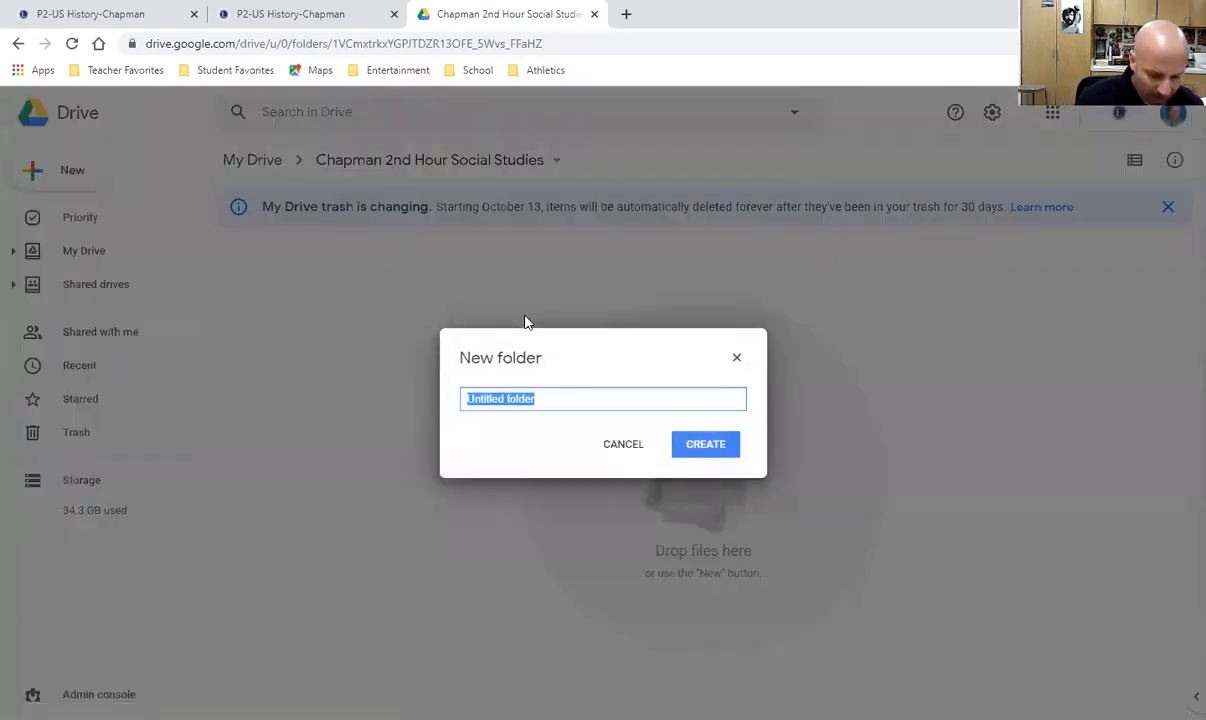
pyautogui.write('UNI')
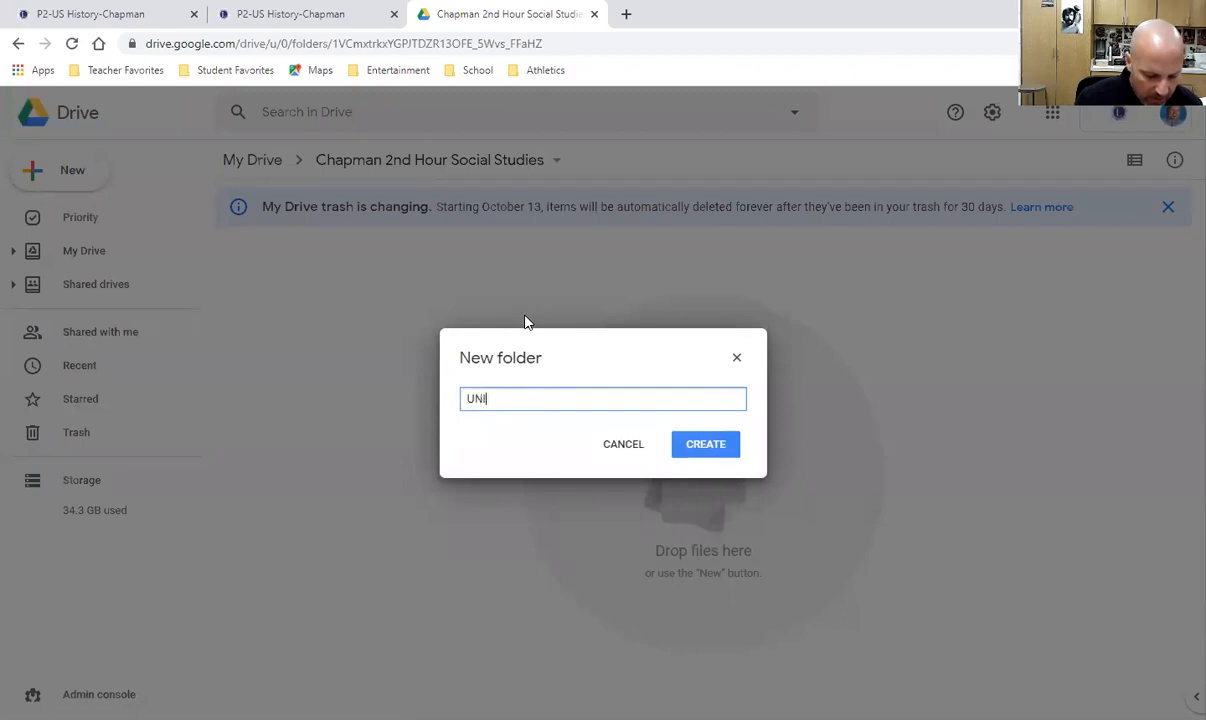
pyautogui.write('T 2- Gainin')
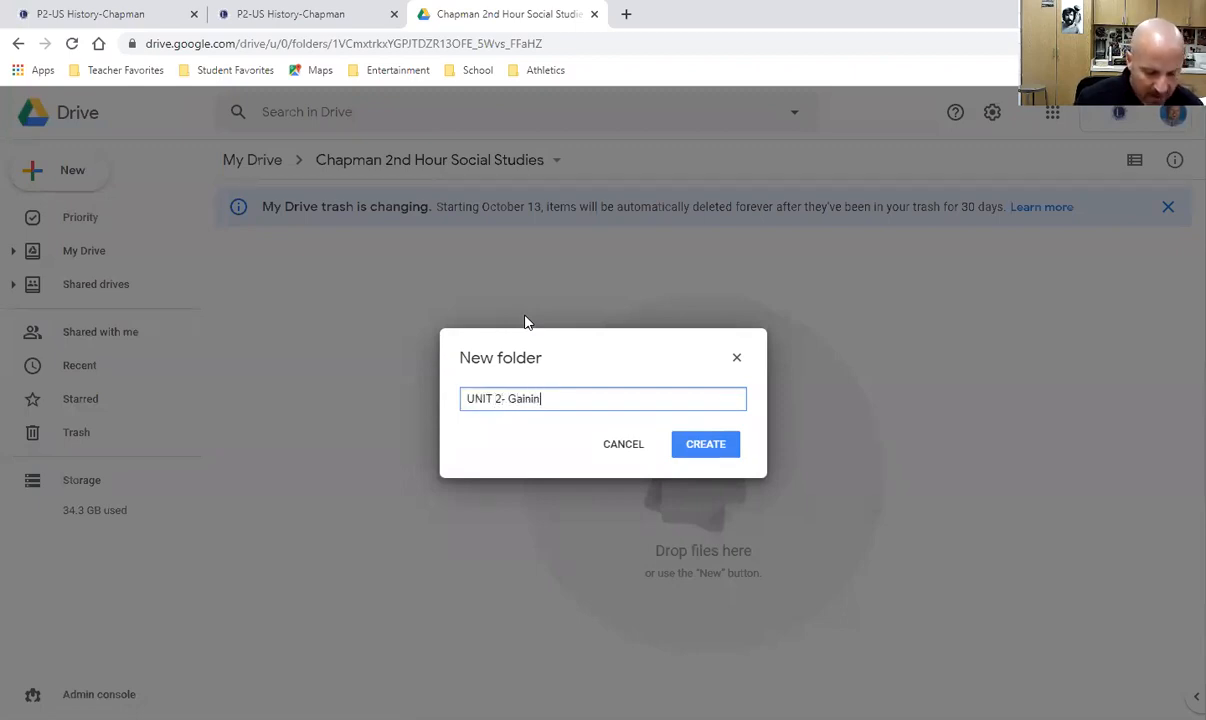
pyautogui.write('ng Ind')
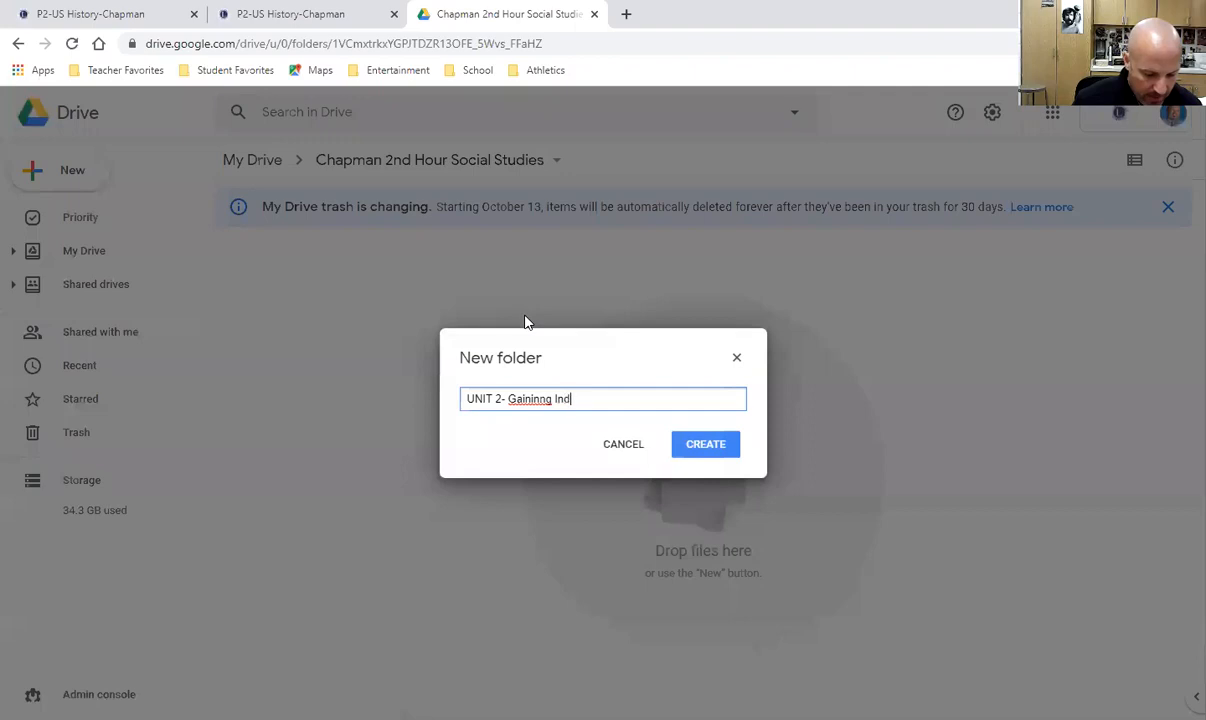
pyautogui.write('ependence')
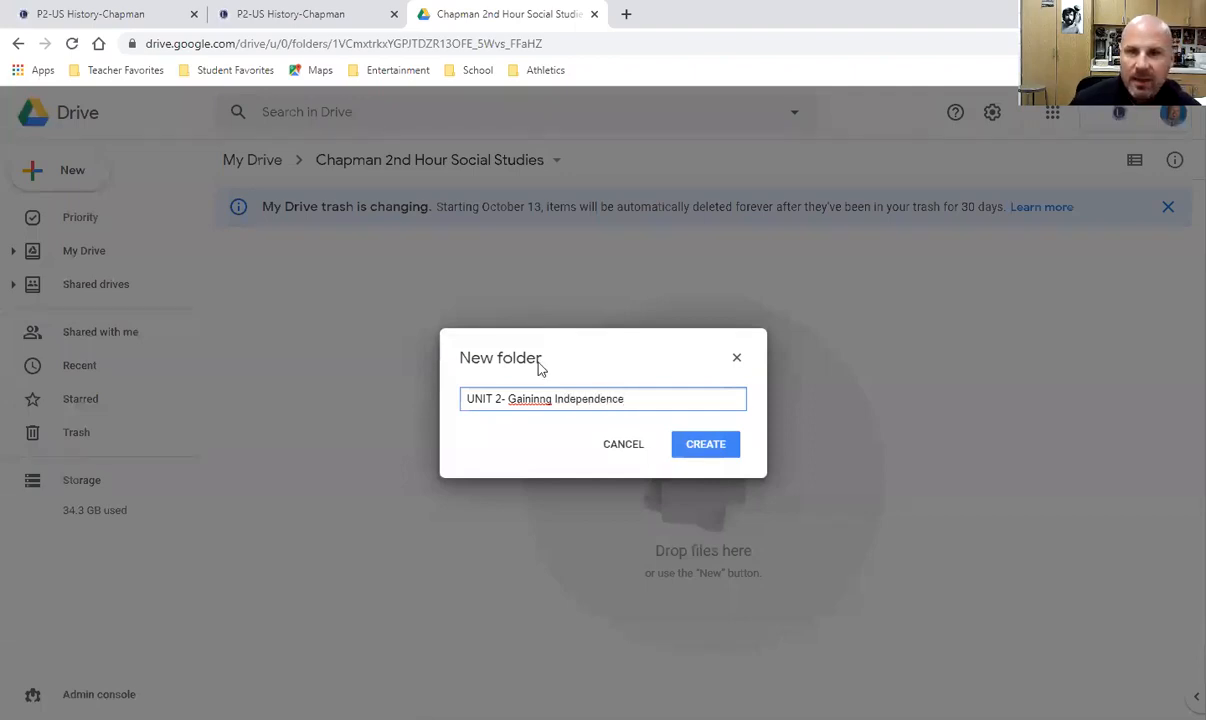
pyautogui.rightClick(533, 400)
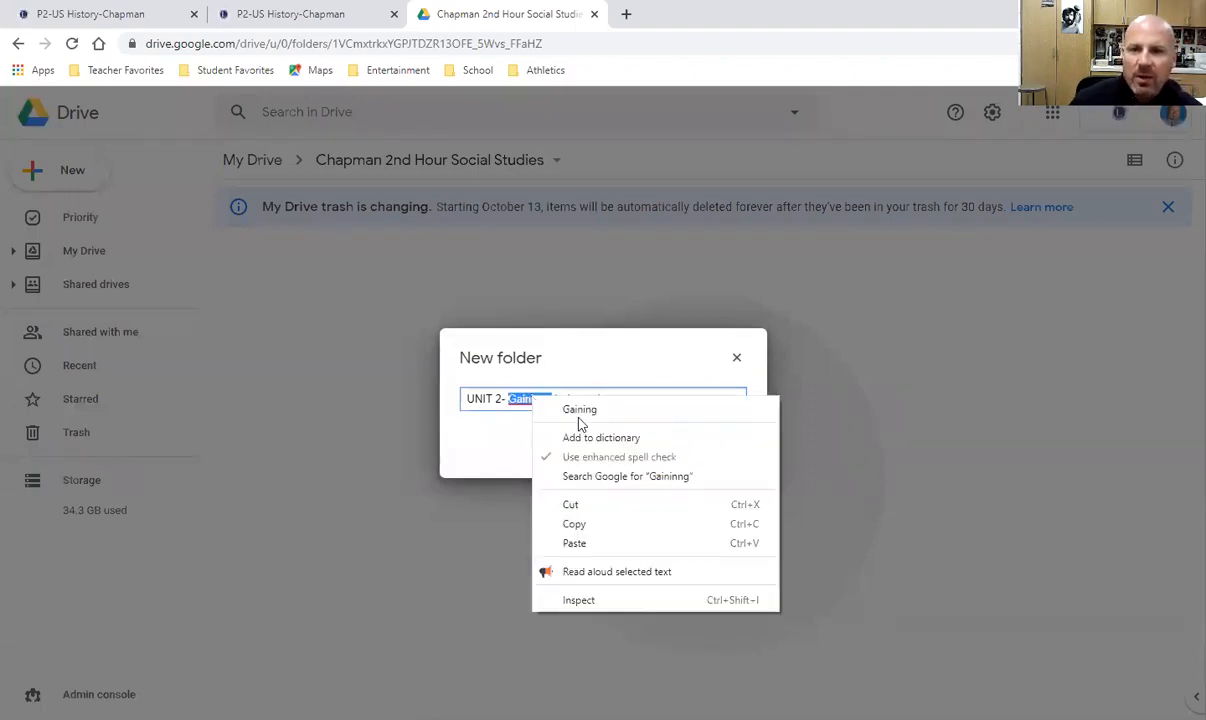
pyautogui.click(579, 409)
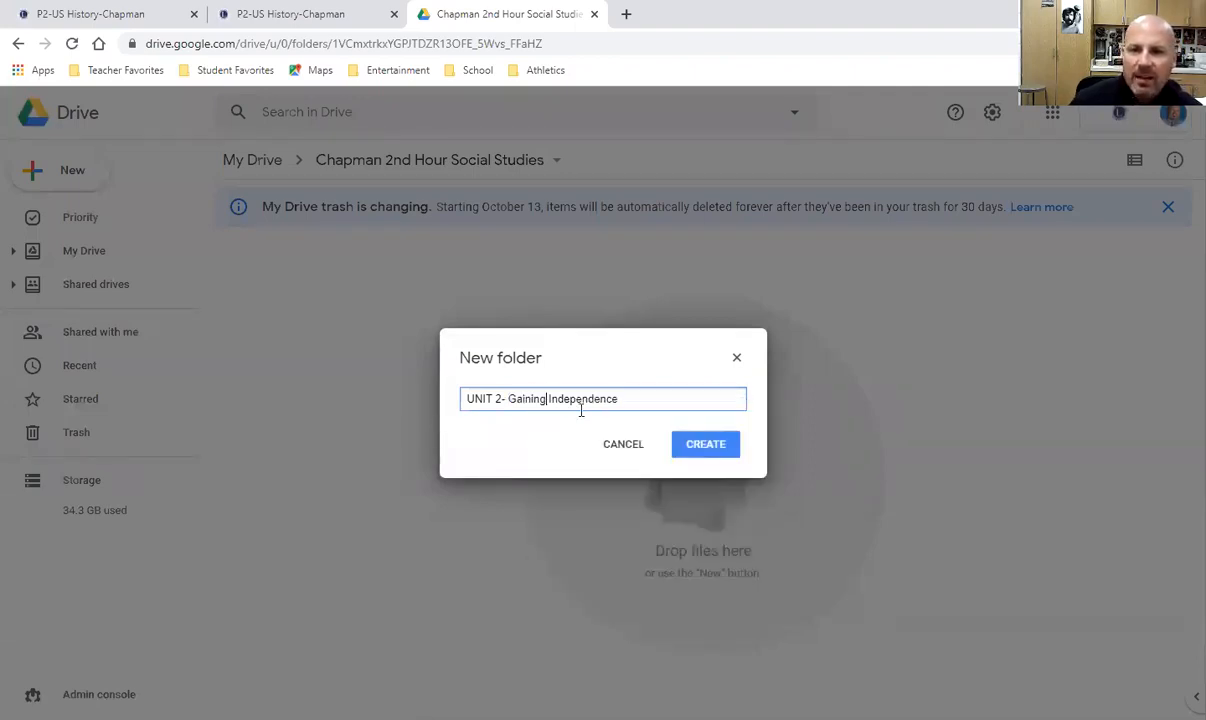
pyautogui.click(706, 447)
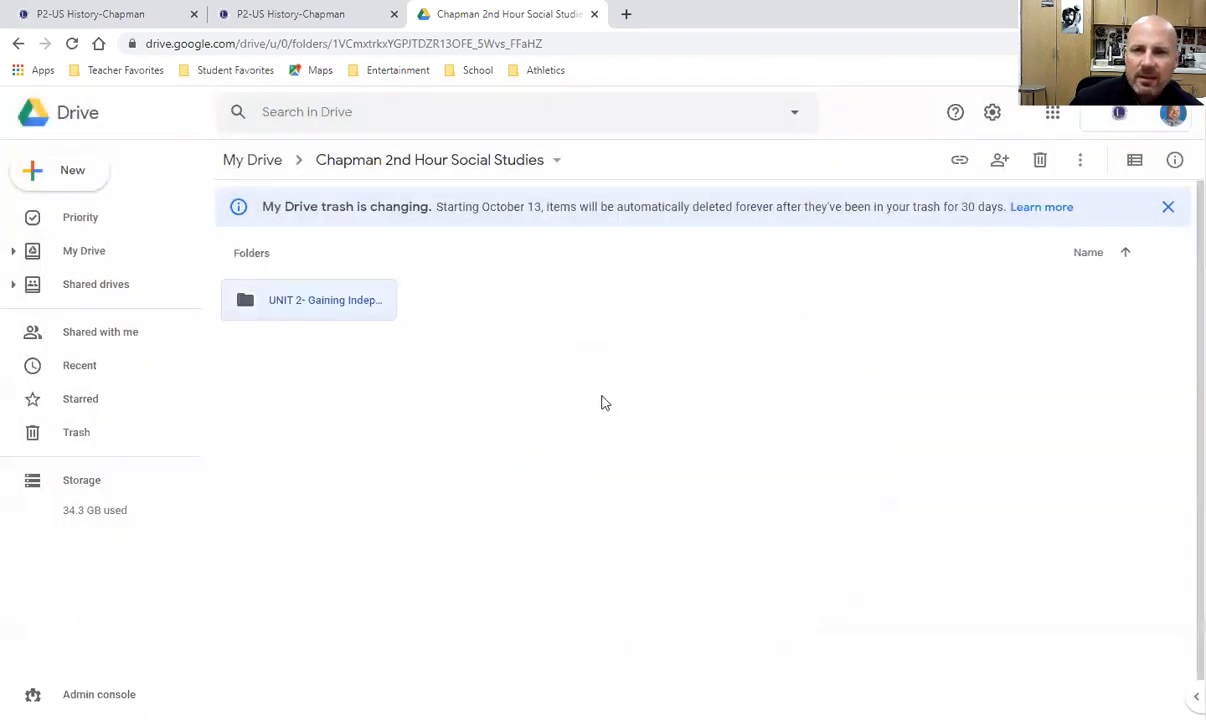
# - Create another subfolder named "UNIT 1- Principles of Democracy" in the 2nd Hour Social Studies folder
pyautogui.rightClick(511, 336)
pyautogui.click(553, 370)
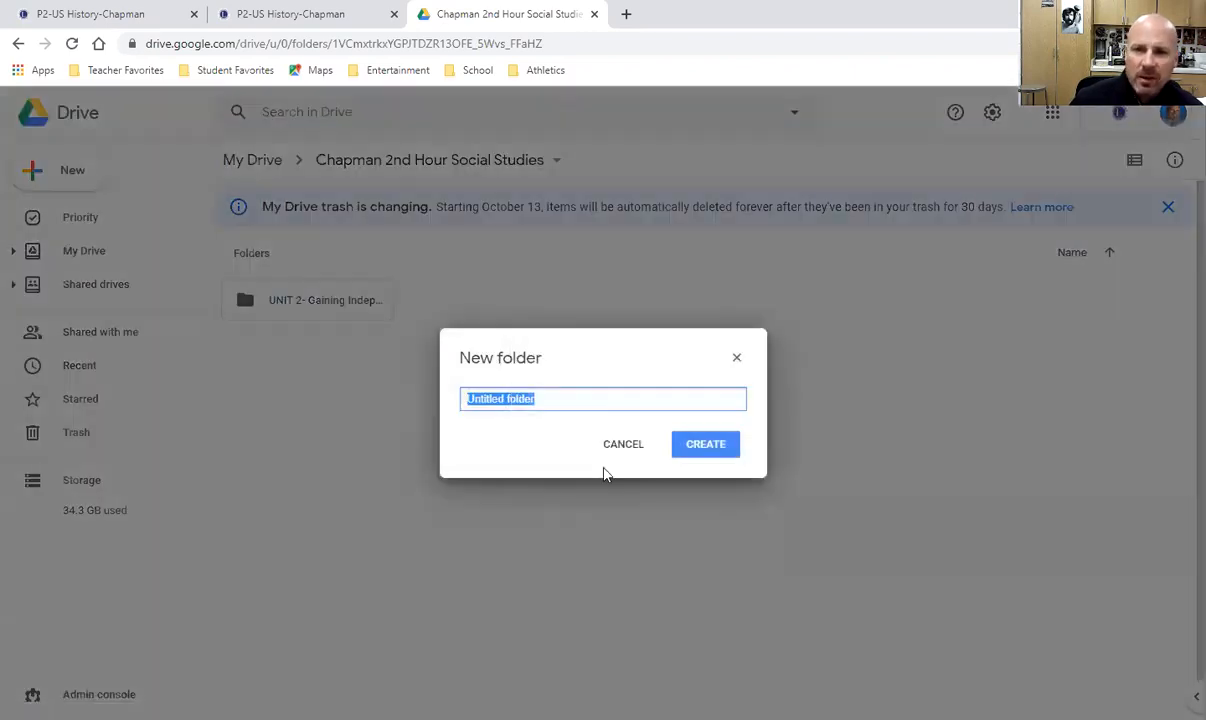
pyautogui.write('Principles ')
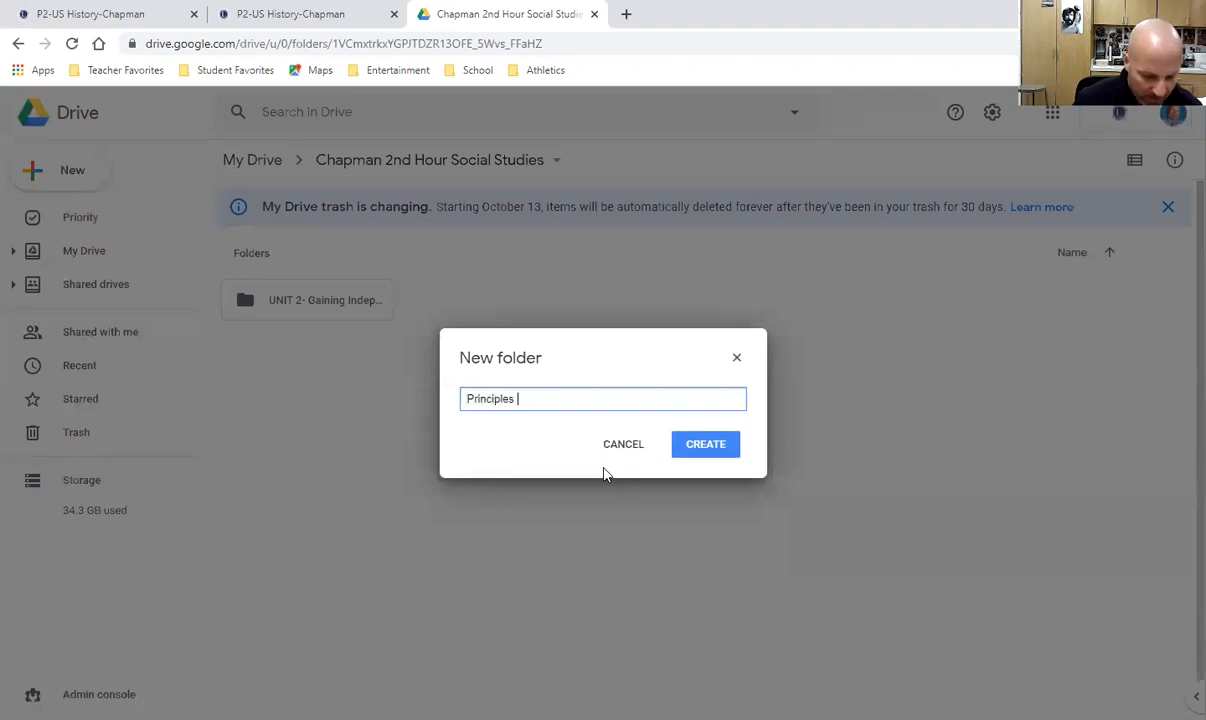
pyautogui.write('of Democracy')
pyautogui.hotkey('ctrl', 'Left')
pyautogui.hotkey('ctrl', 'Left')
pyautogui.hotkey('ctrl', 'Left')
pyautogui.write('UNIT 1-')
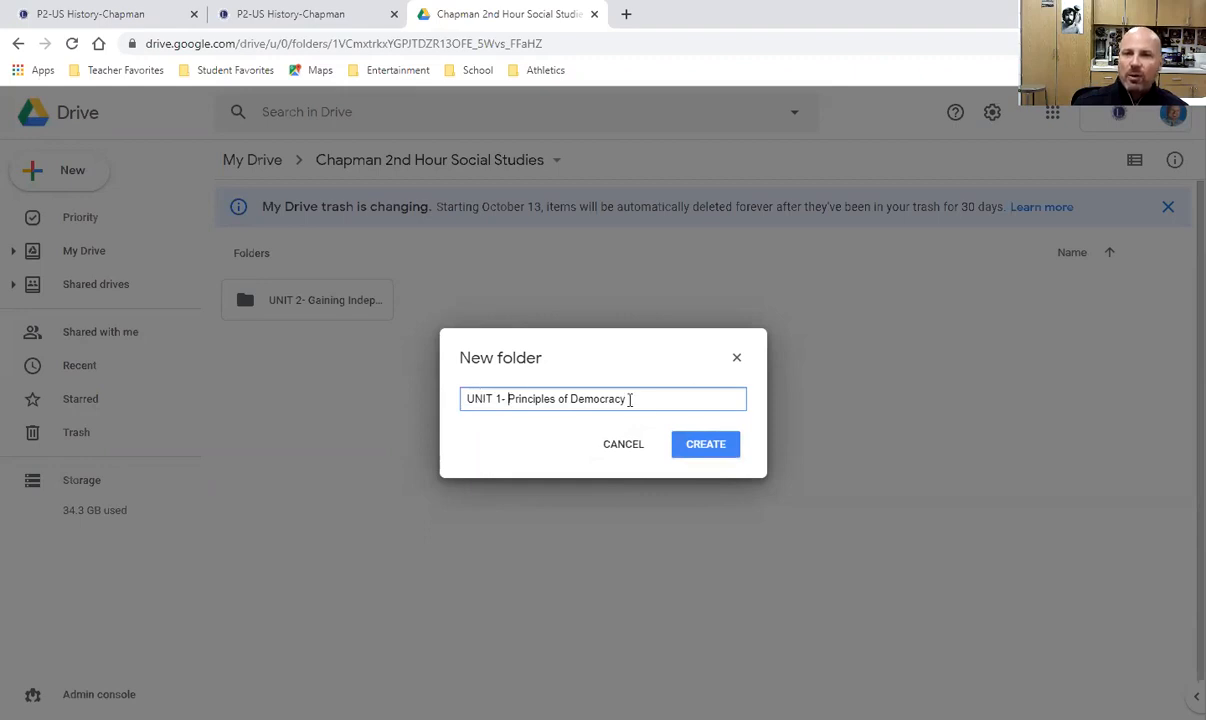
pyautogui.click(706, 447)
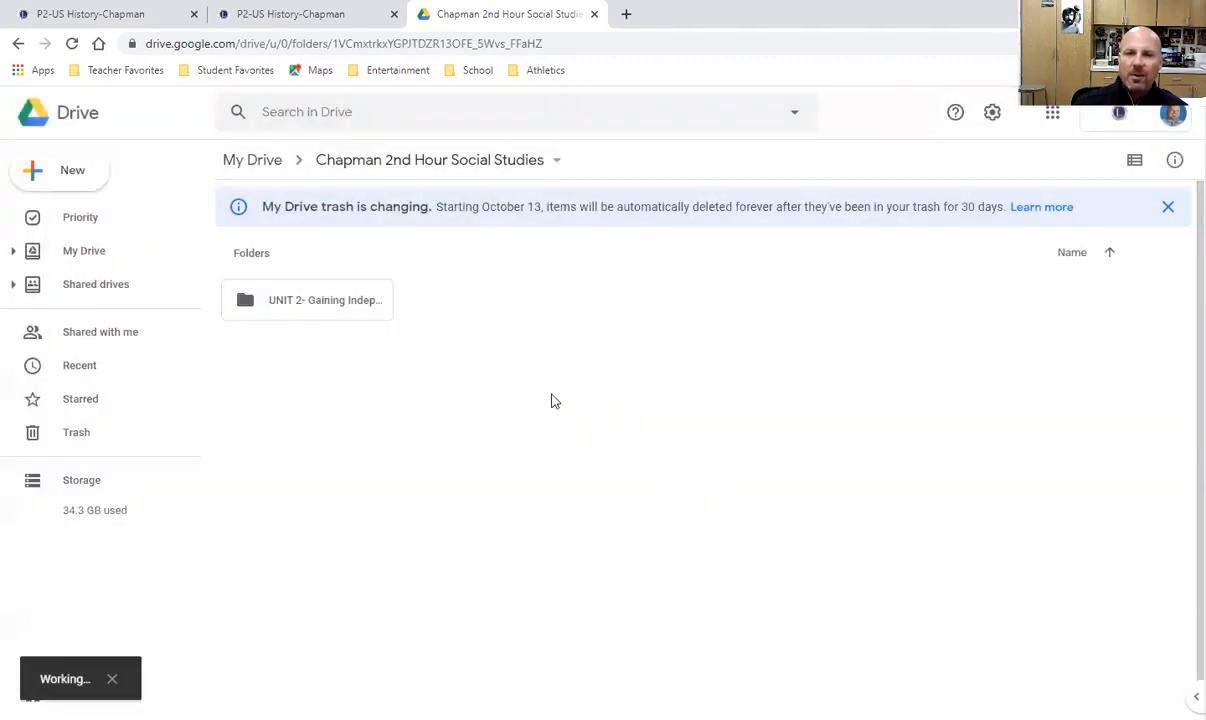
# - Create a third subfolder named "Content Vocabulary" alongside the two unit folders
pyautogui.rightClick(706, 362)
pyautogui.click(752, 387)
pyautogui.write('Content Vocabuilary')
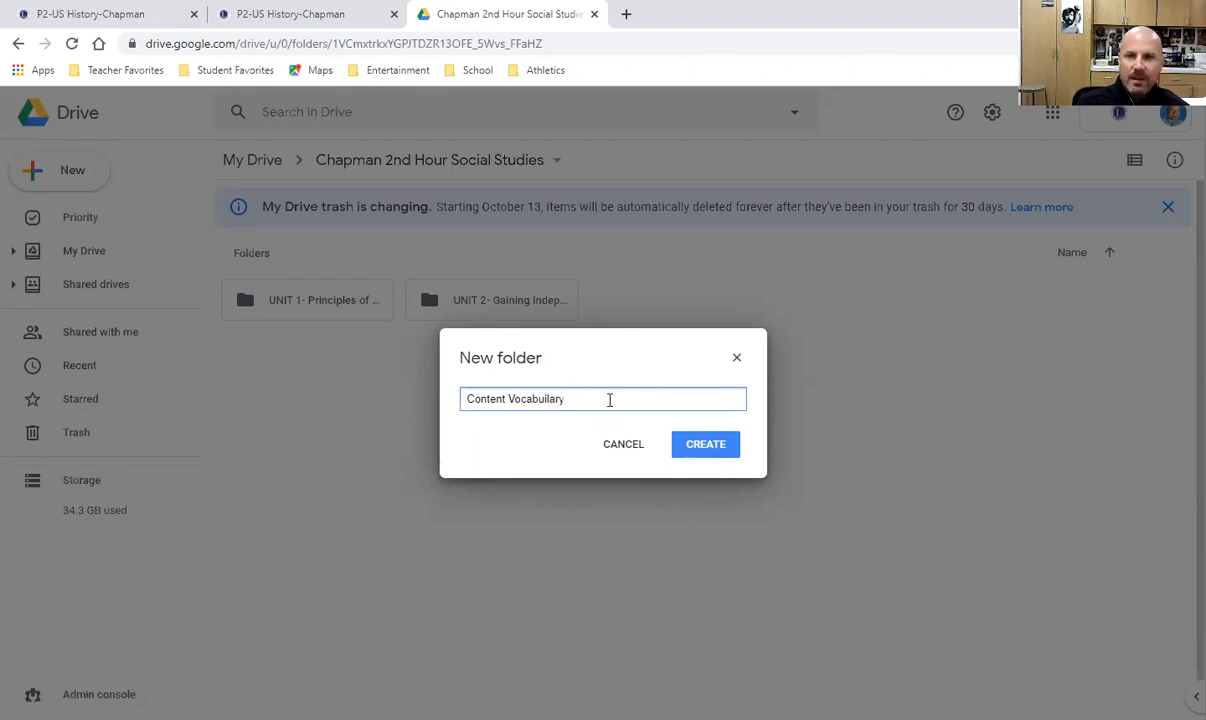
pyautogui.rightClick(537, 399)
pyautogui.click(570, 411)
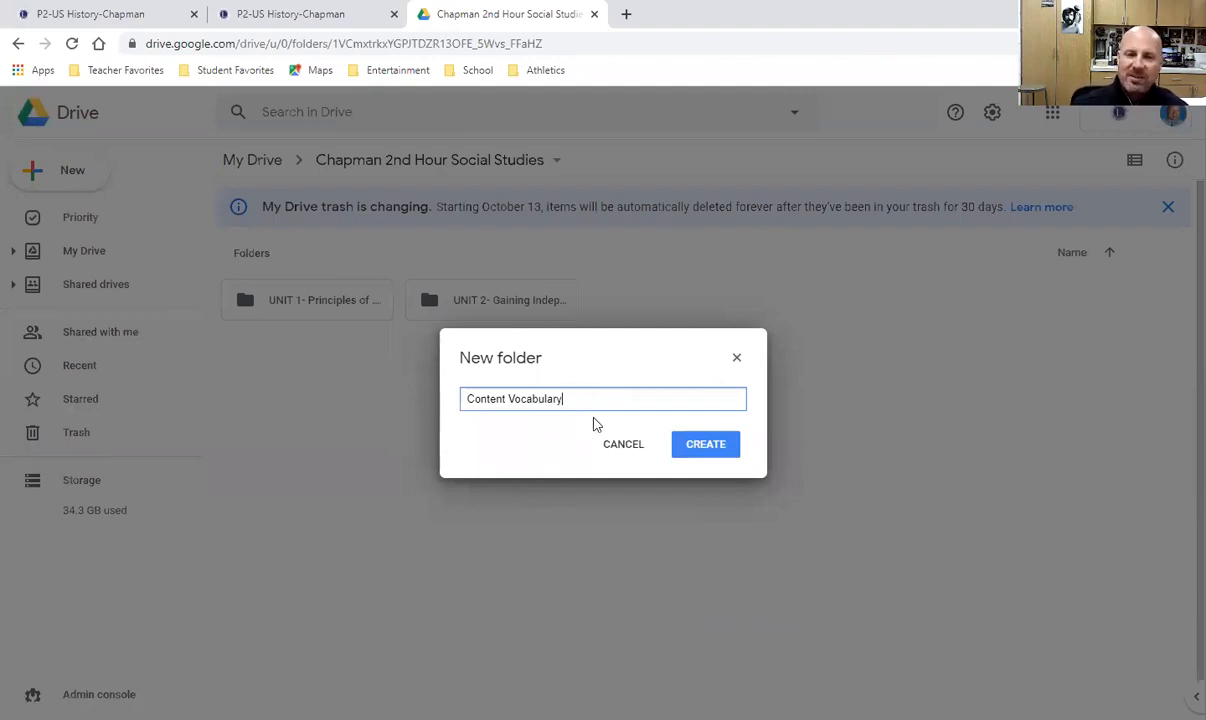
pyautogui.click(703, 446)
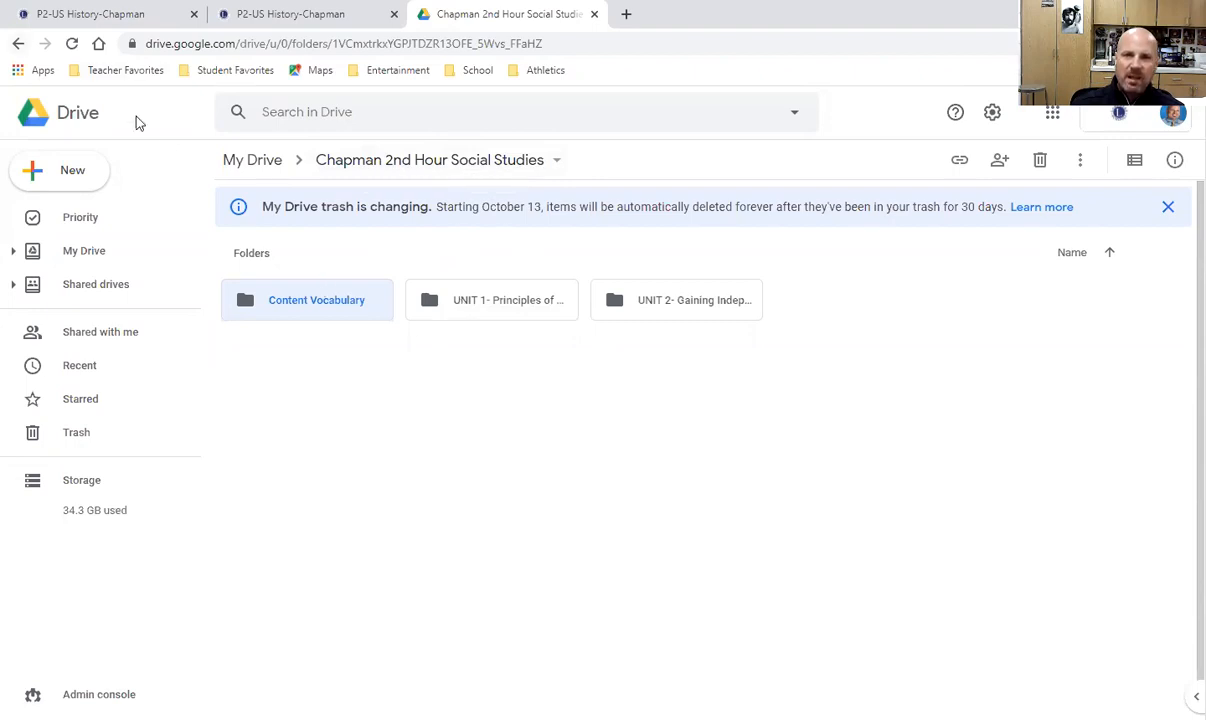
# - Return to My Drive and reopen the 2nd Hour Social Studies folder from its folder list
pyautogui.click(180, 252)
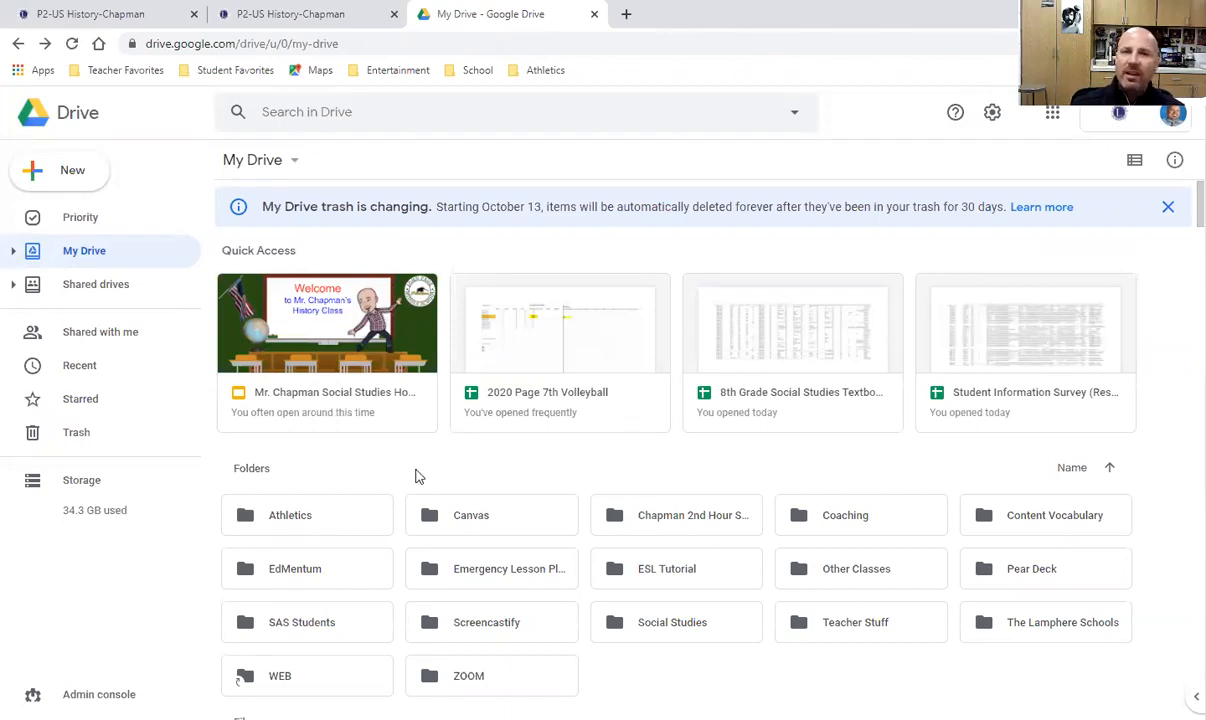
pyautogui.doubleClick(645, 526)
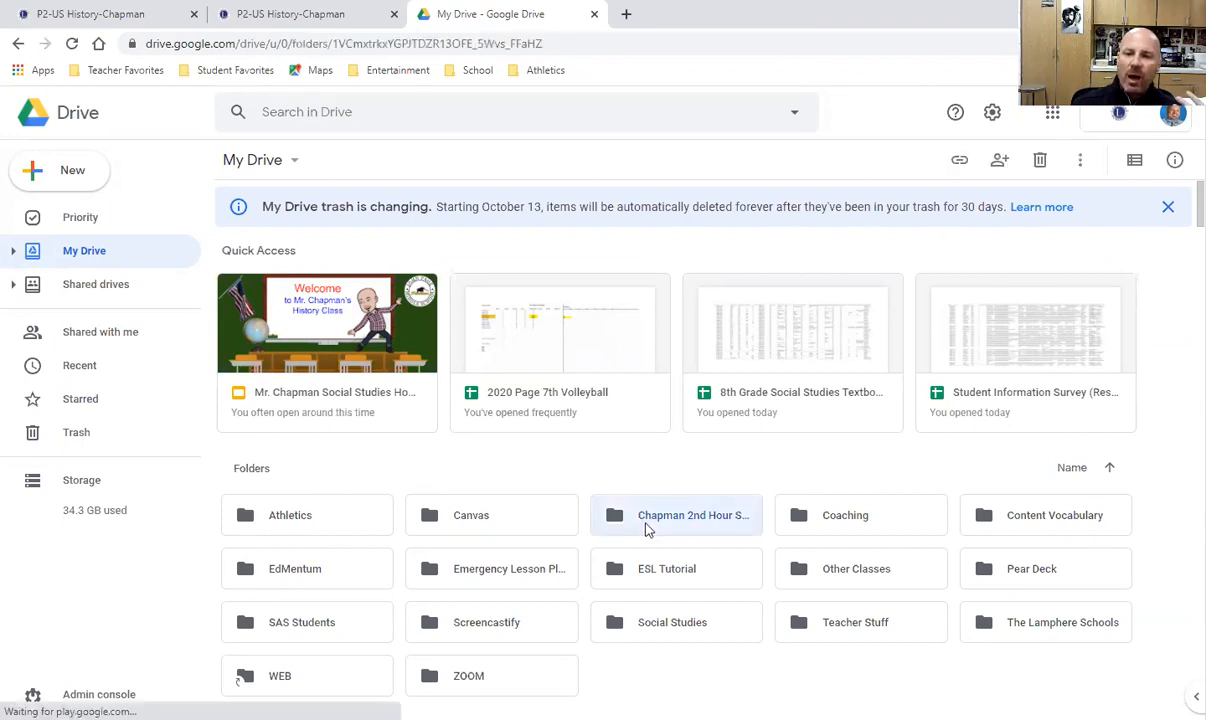